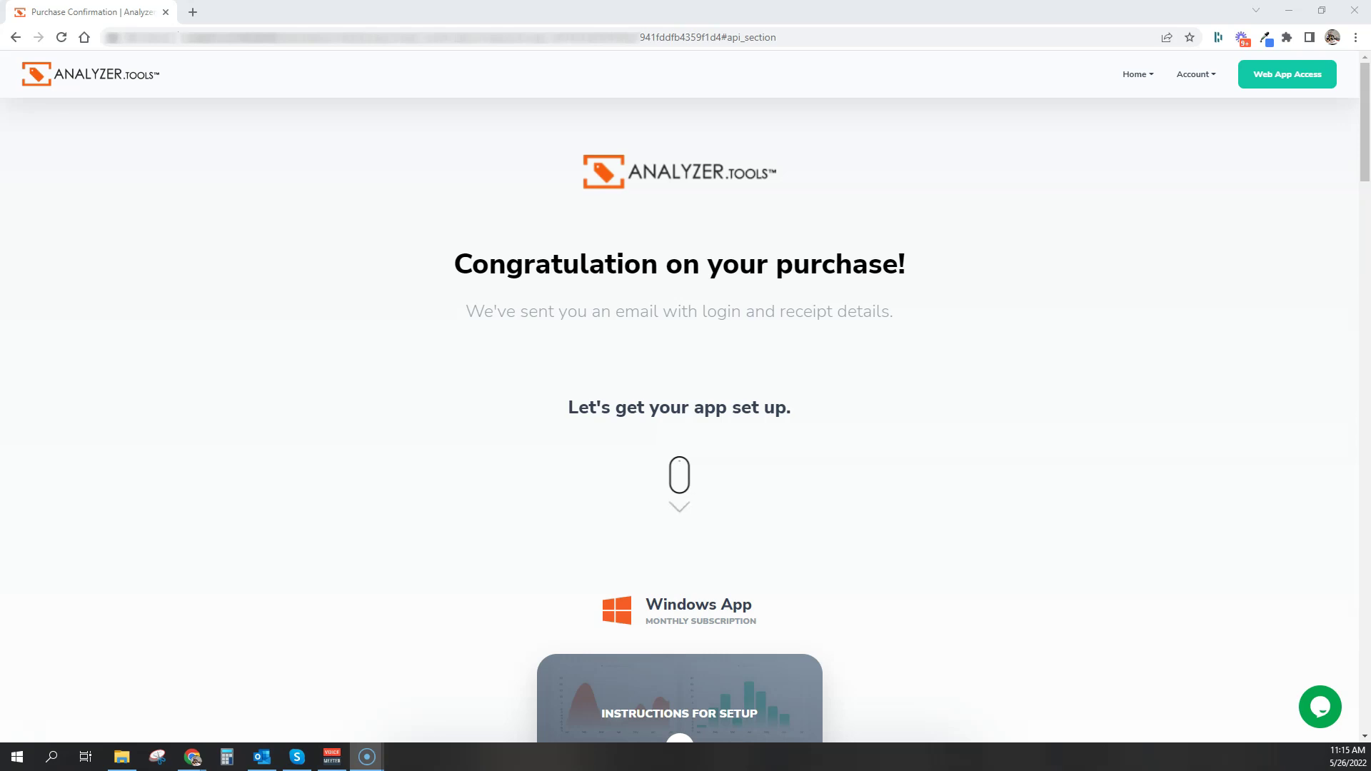
# Download the Windows app installer from the Windows App section of the confirmation page.
pyautogui.click(680, 474)
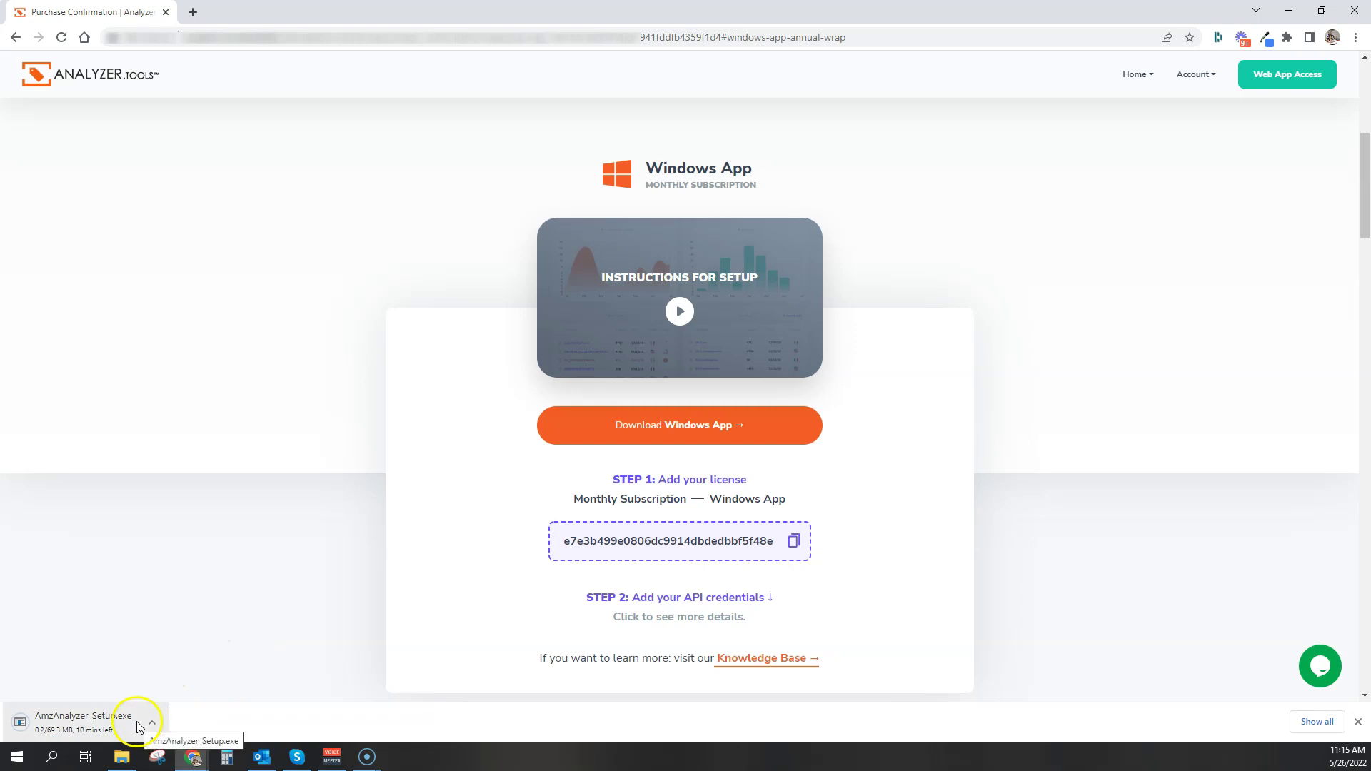
pyautogui.click(1356, 722)
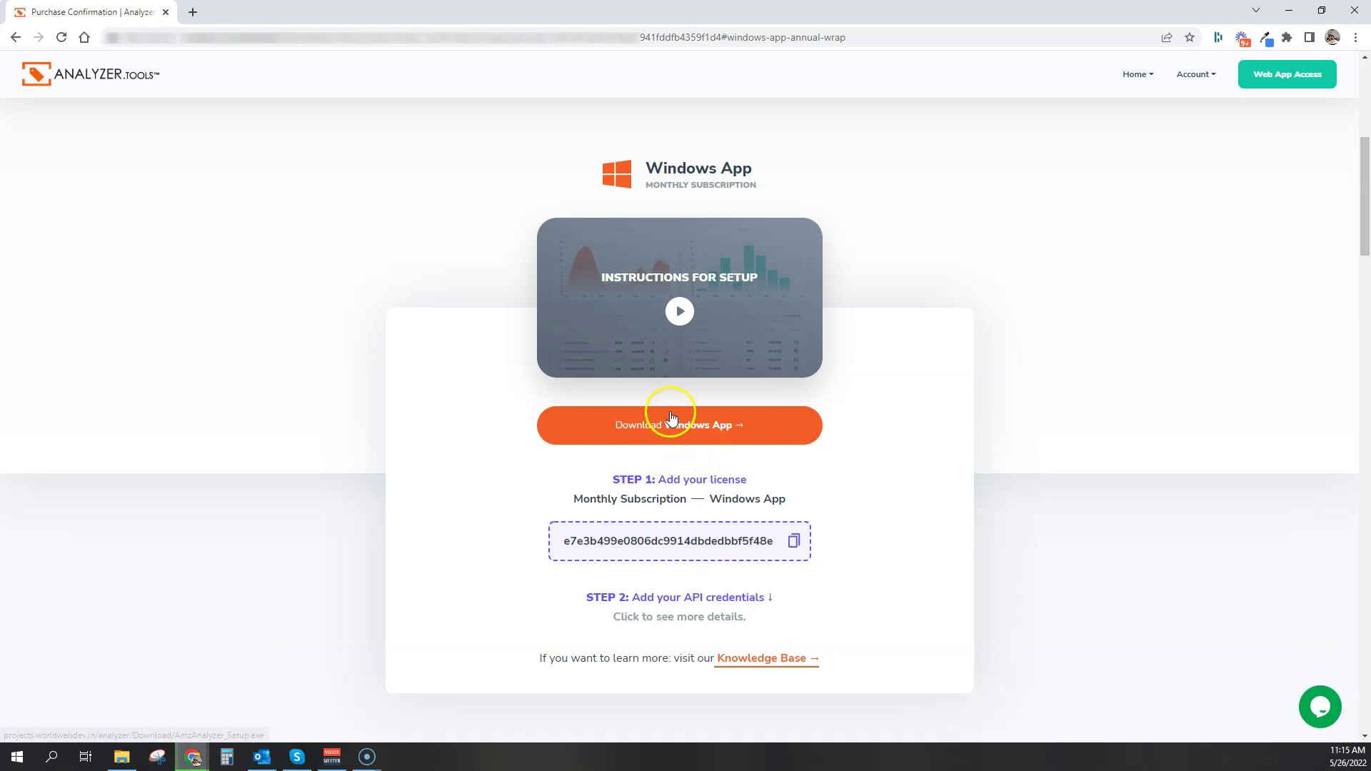
pyautogui.click(659, 436)
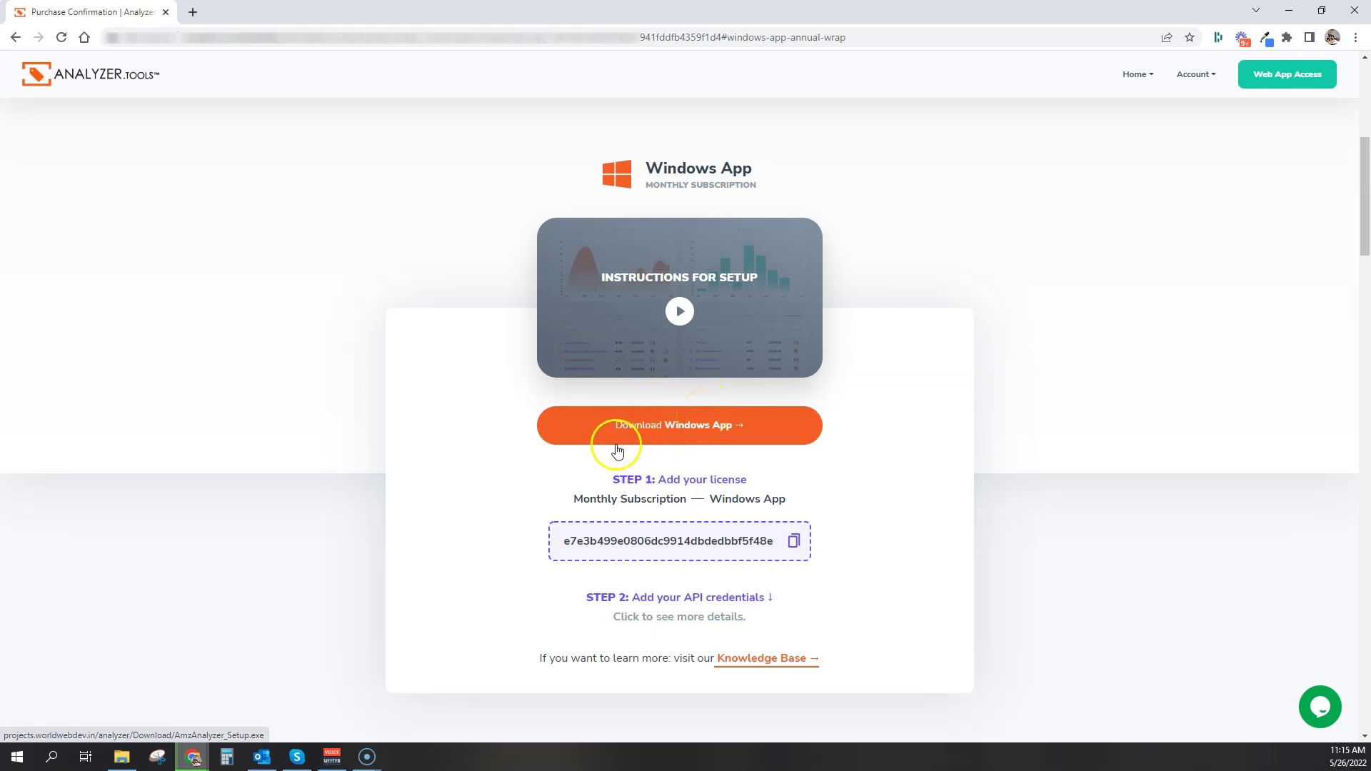
# Run AmzAnalyzer_Setup, accept the License Terms & Conditions, install, and launch Analyzer.Tools.
pyautogui.click(121, 759)
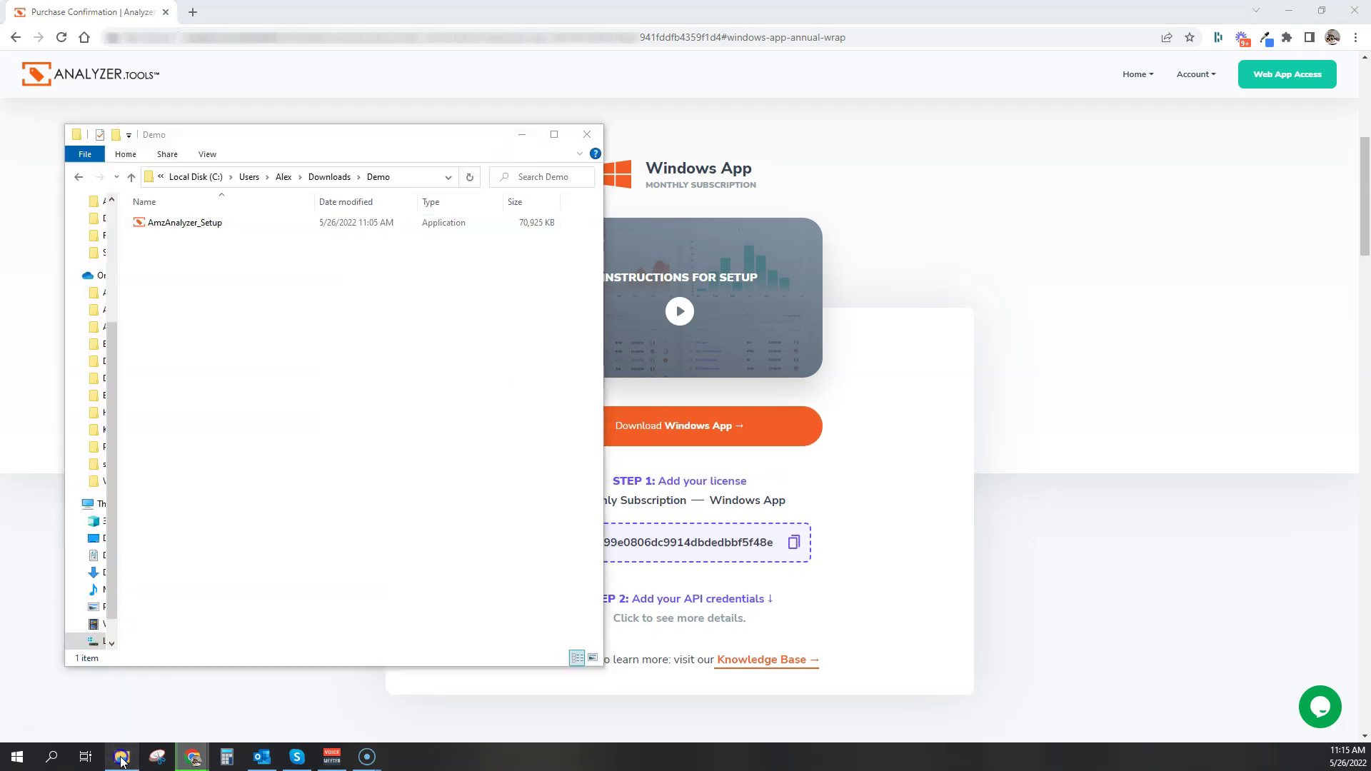
pyautogui.doubleClick(174, 223)
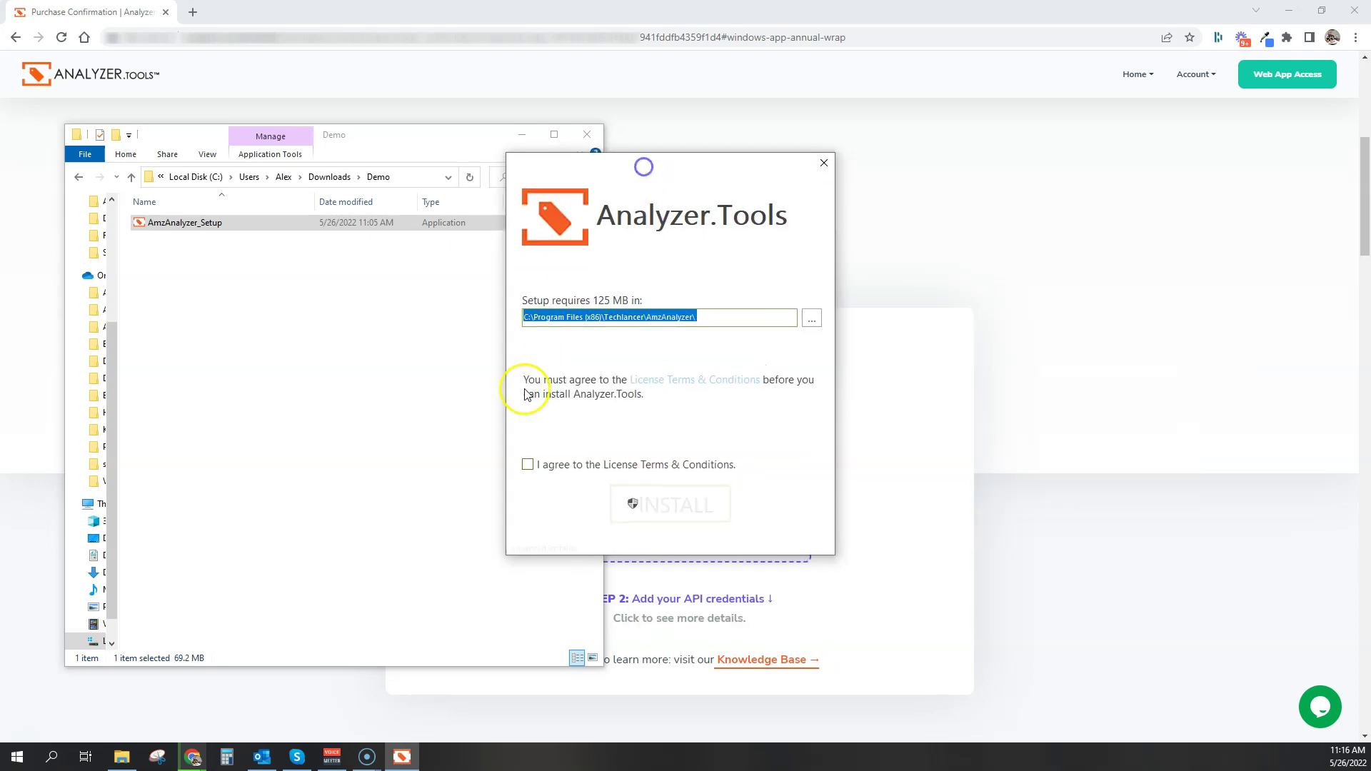
pyautogui.click(526, 463)
pyautogui.click(661, 516)
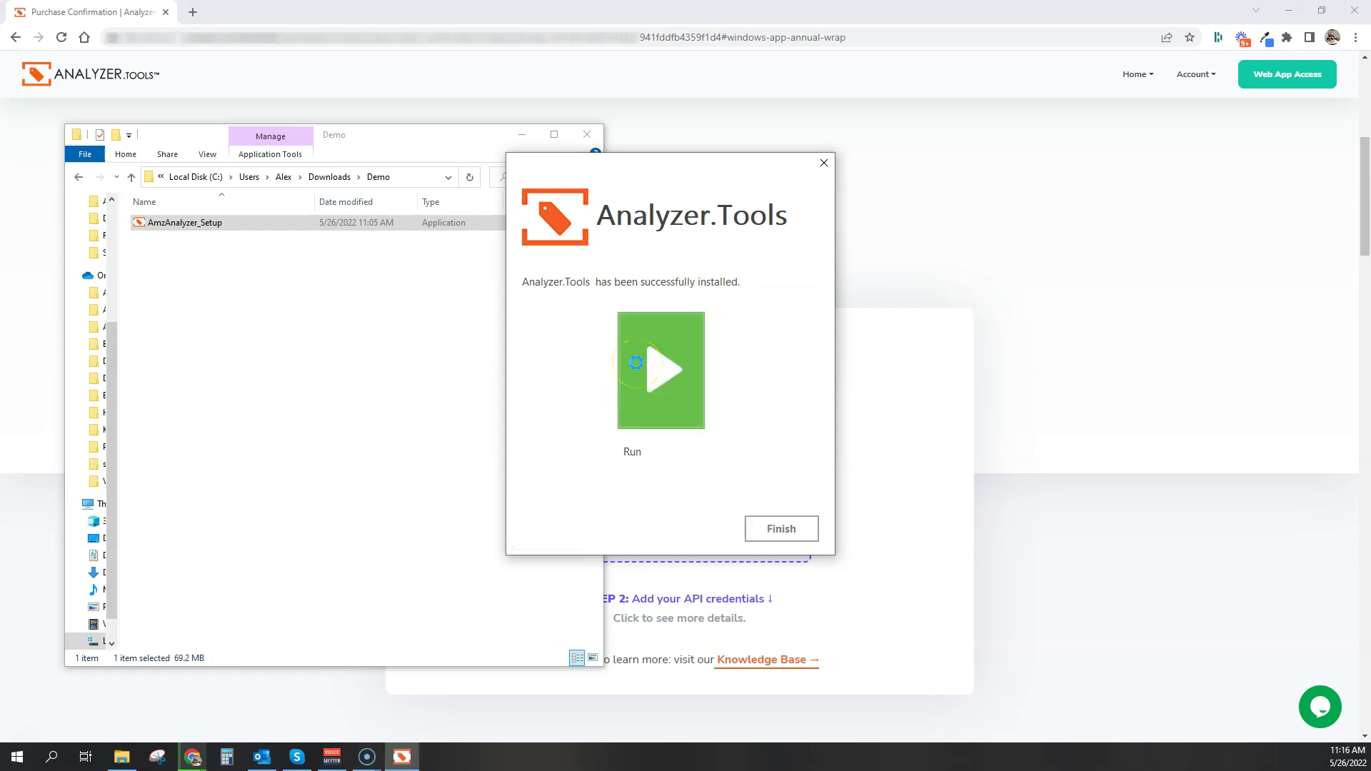
pyautogui.click(792, 527)
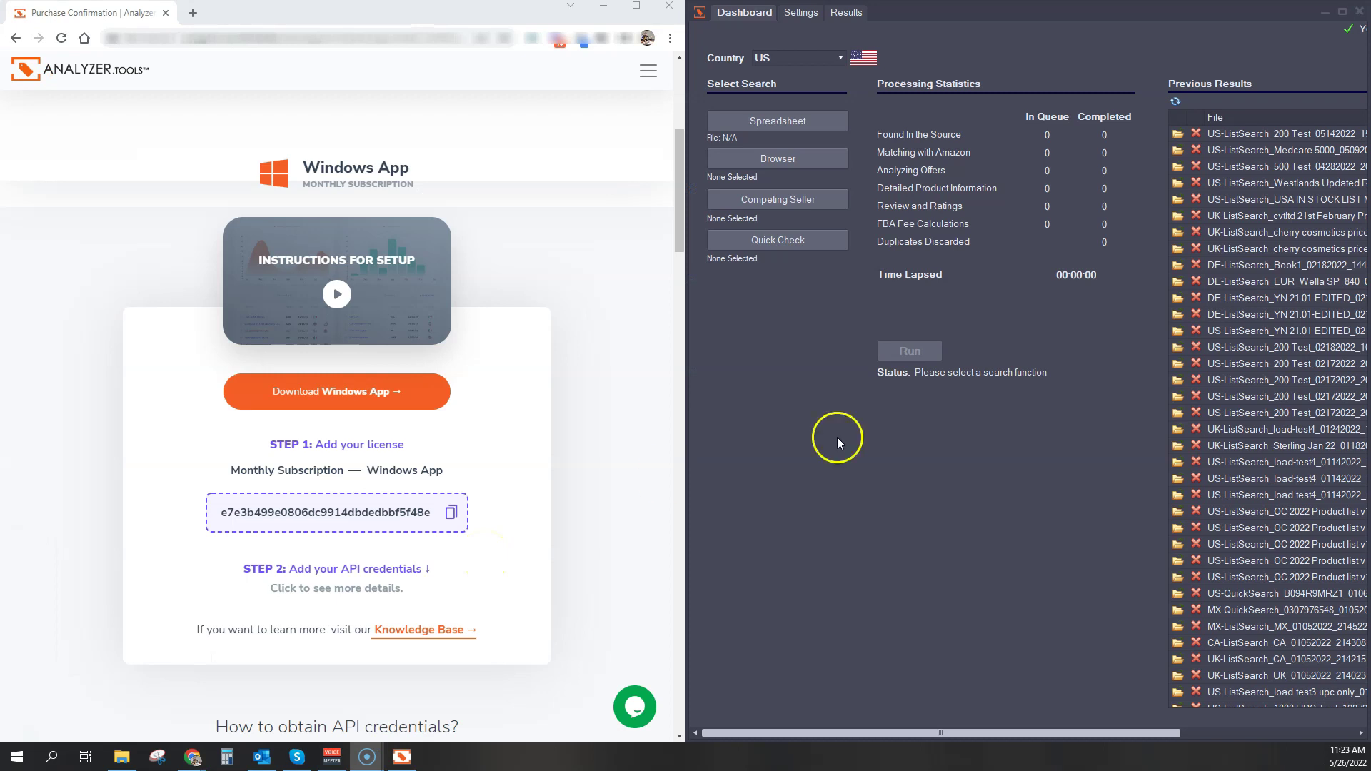
# In the License settings, keep Monthly Subscription - Windows app as the software package.
pyautogui.click(801, 13)
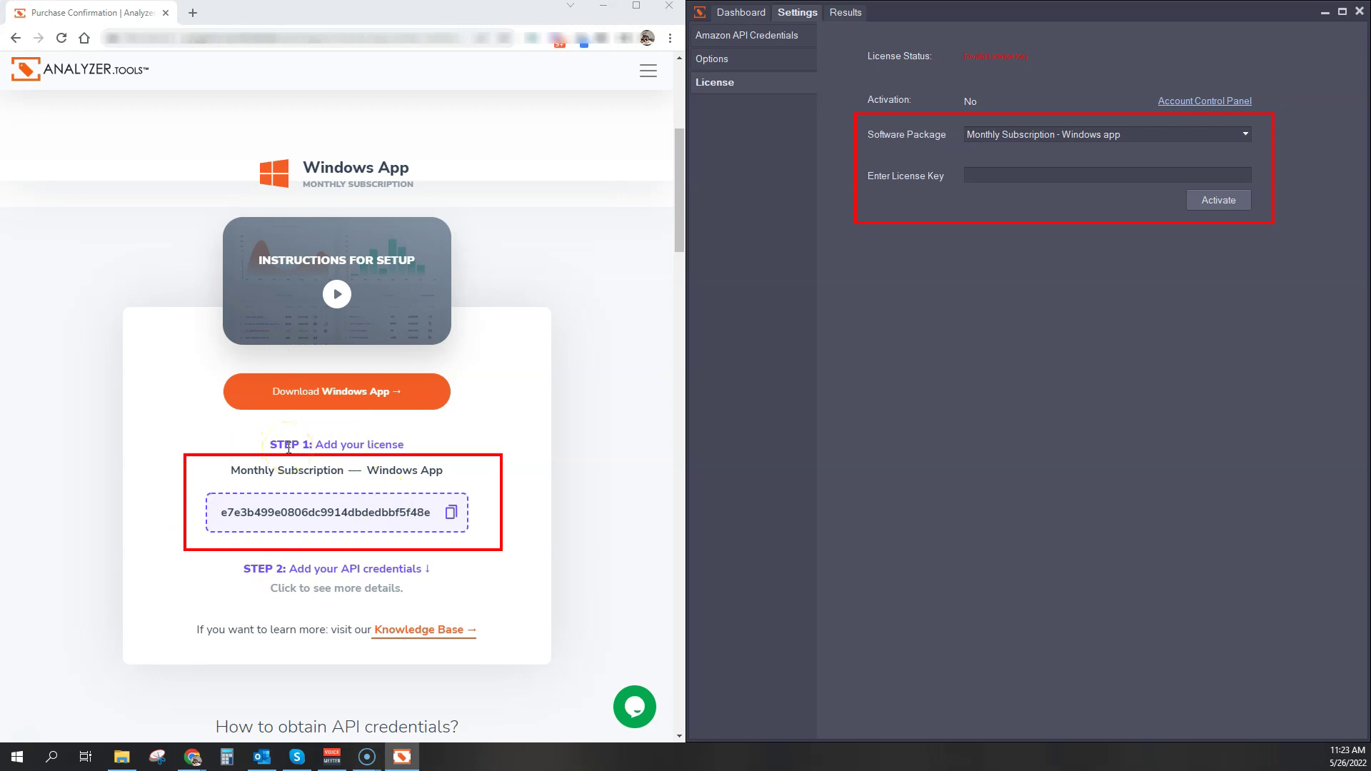
pyautogui.tripleClick(288, 469)
pyautogui.click(1013, 164)
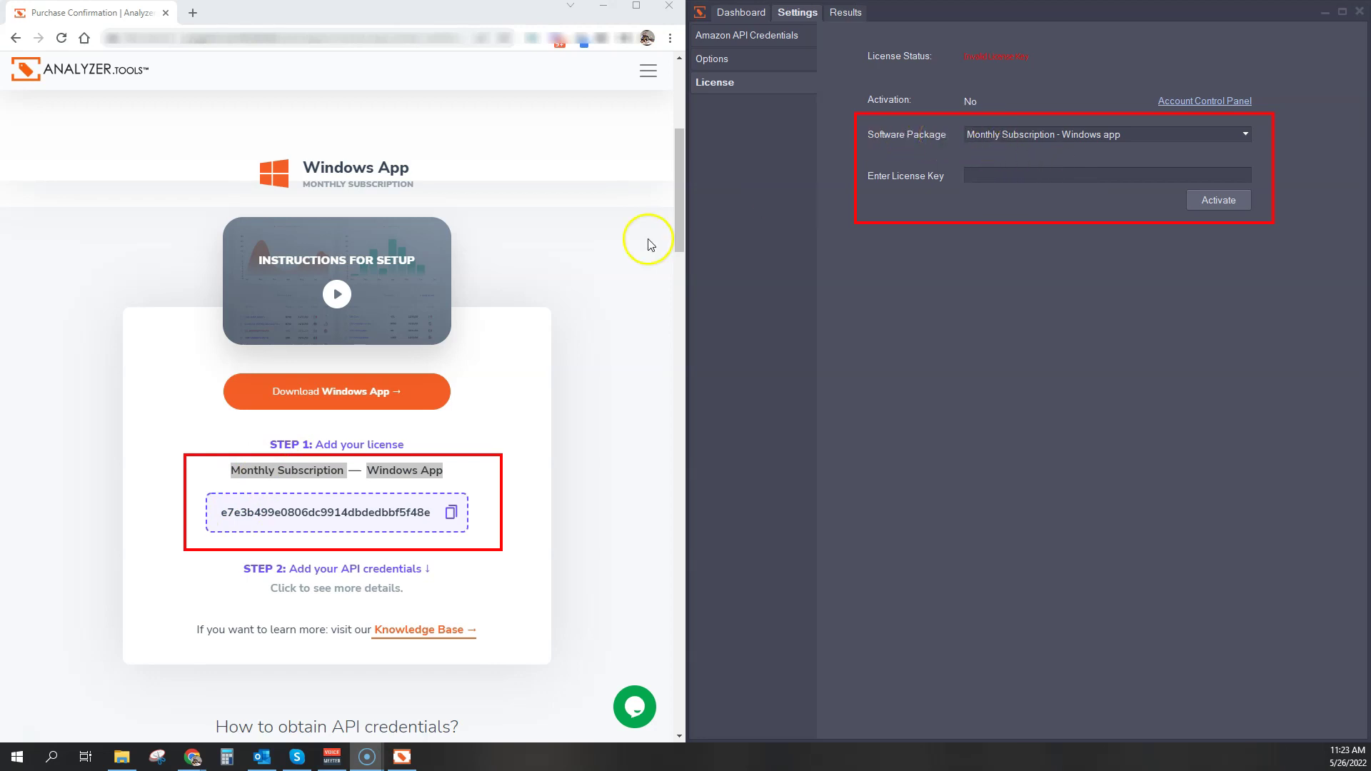
pyautogui.click(241, 467)
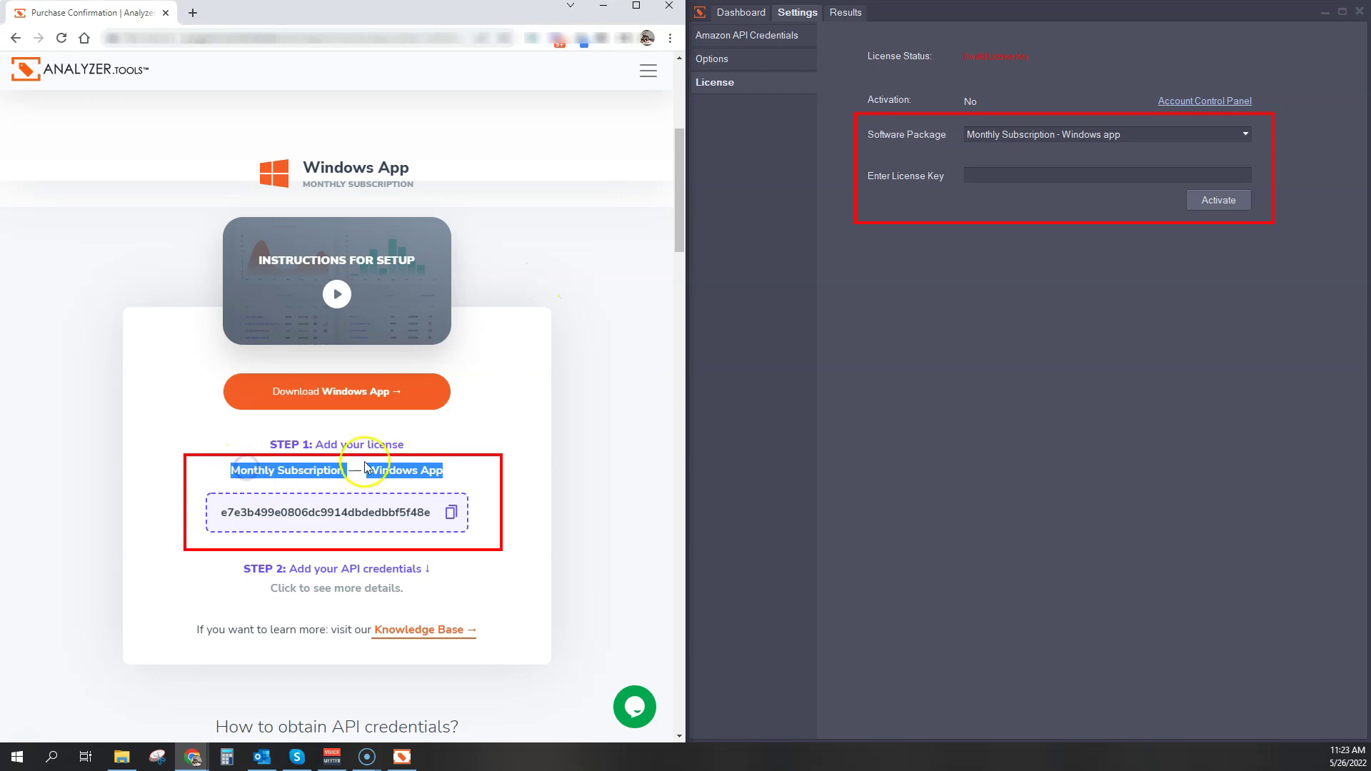
pyautogui.click(387, 460)
pyautogui.click(995, 134)
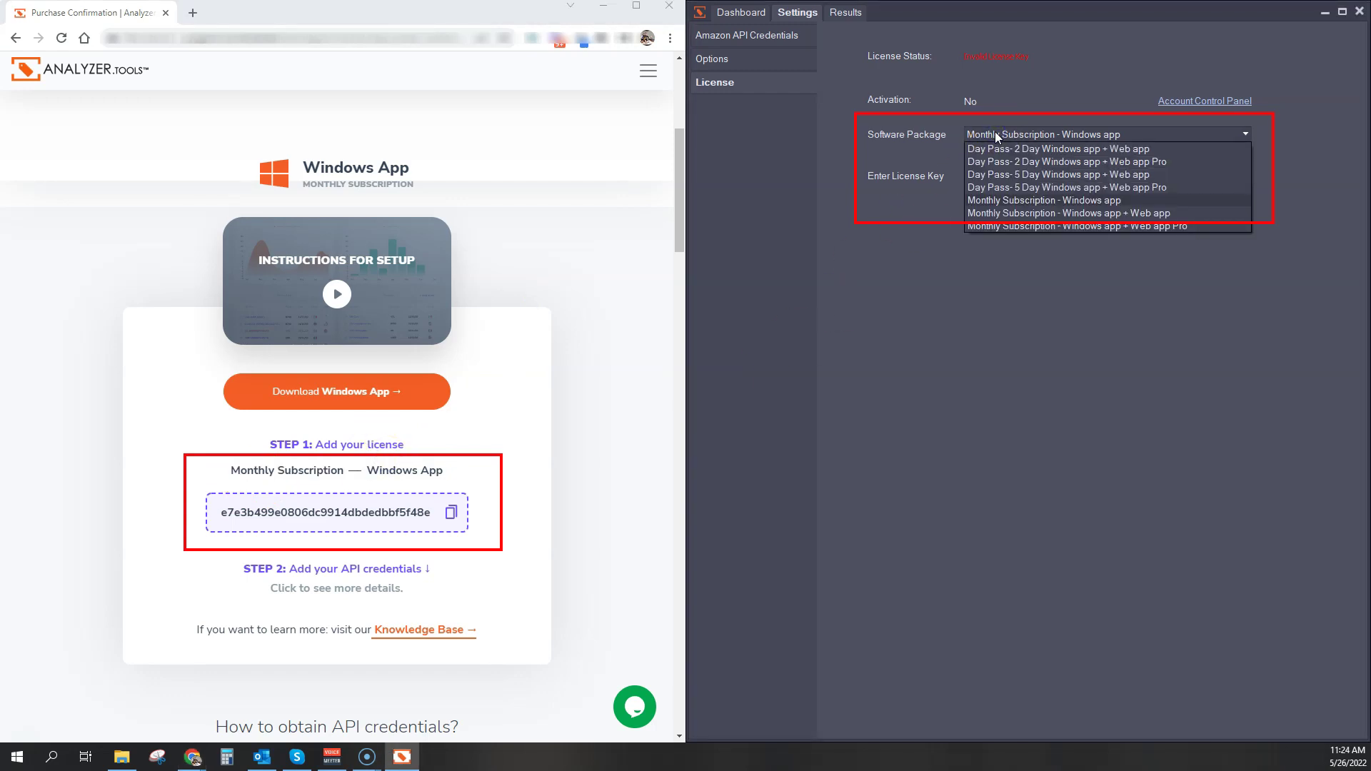
pyautogui.click(994, 133)
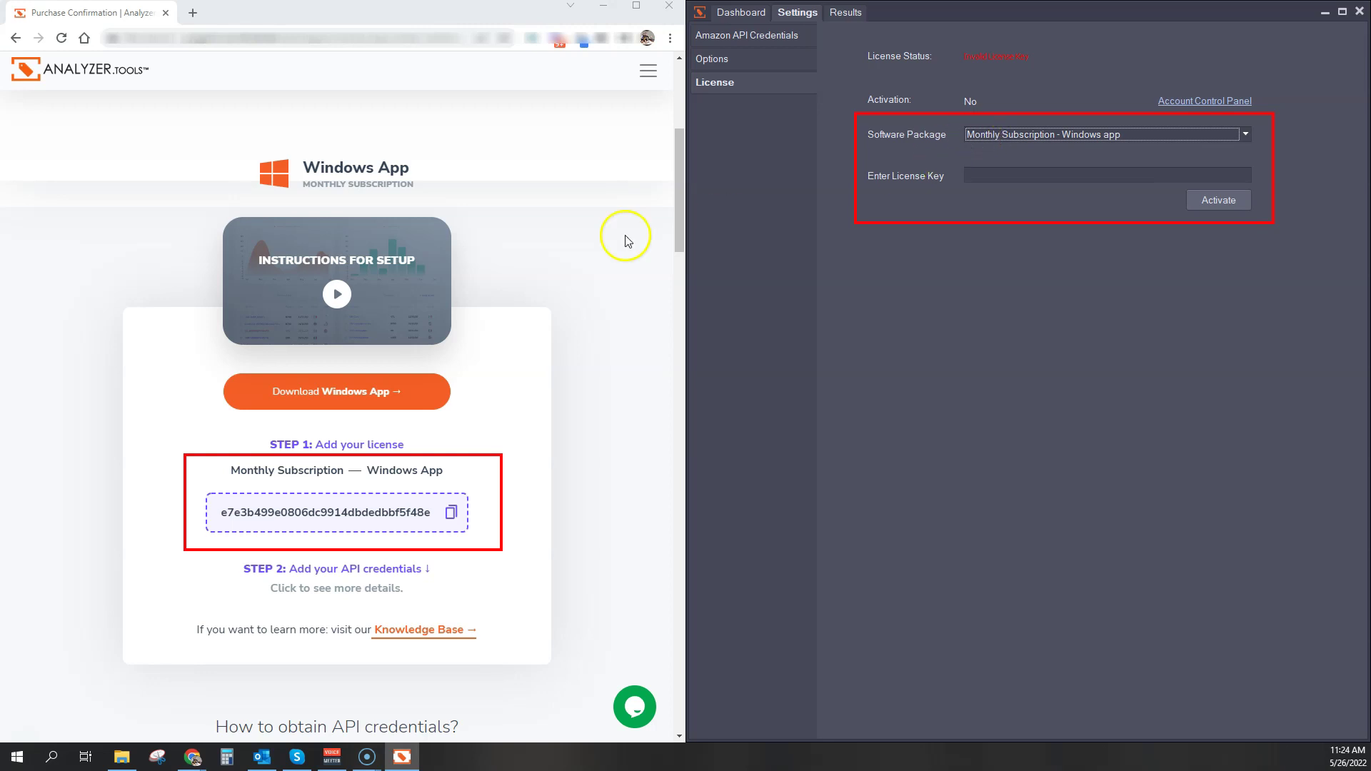
# Copy the license key from the website and paste it into Enter License Key.
pyautogui.click(451, 512)
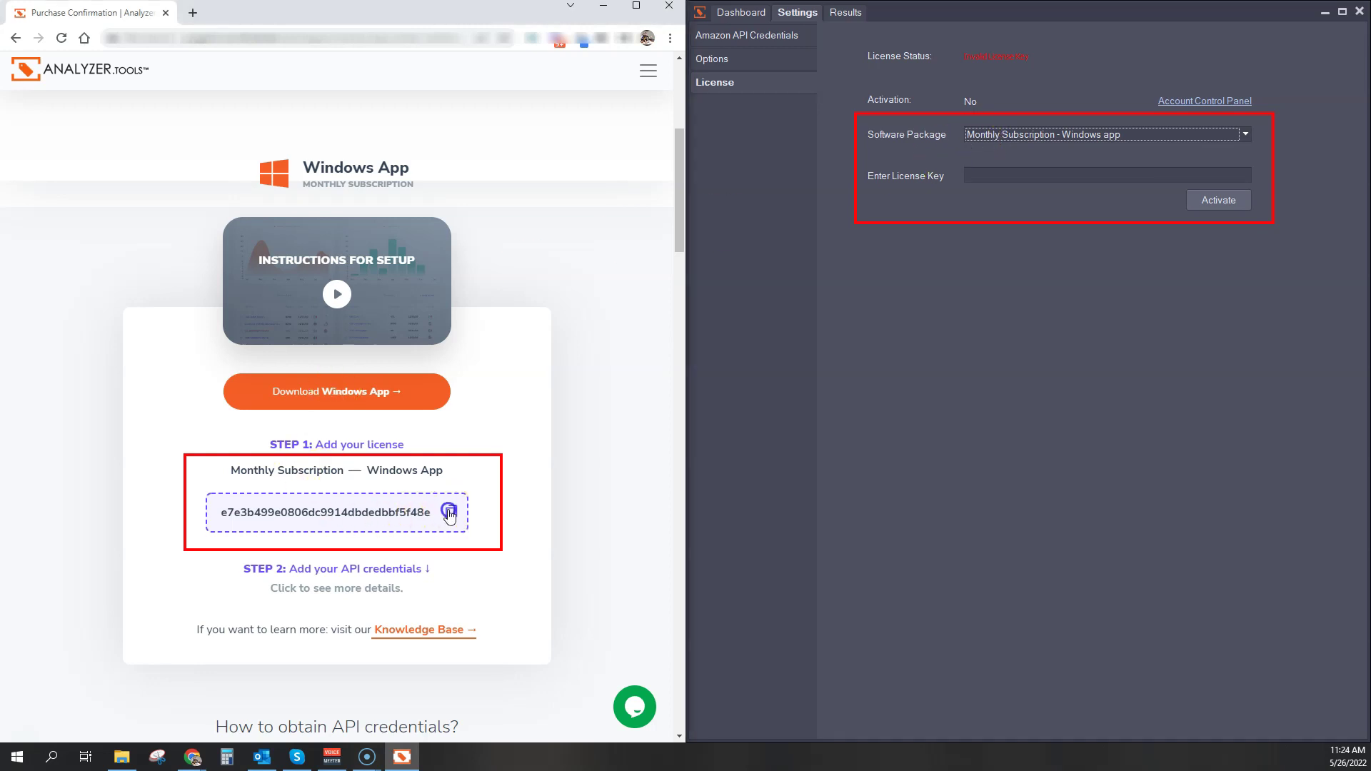
pyautogui.rightClick(1010, 175)
pyautogui.click(1061, 240)
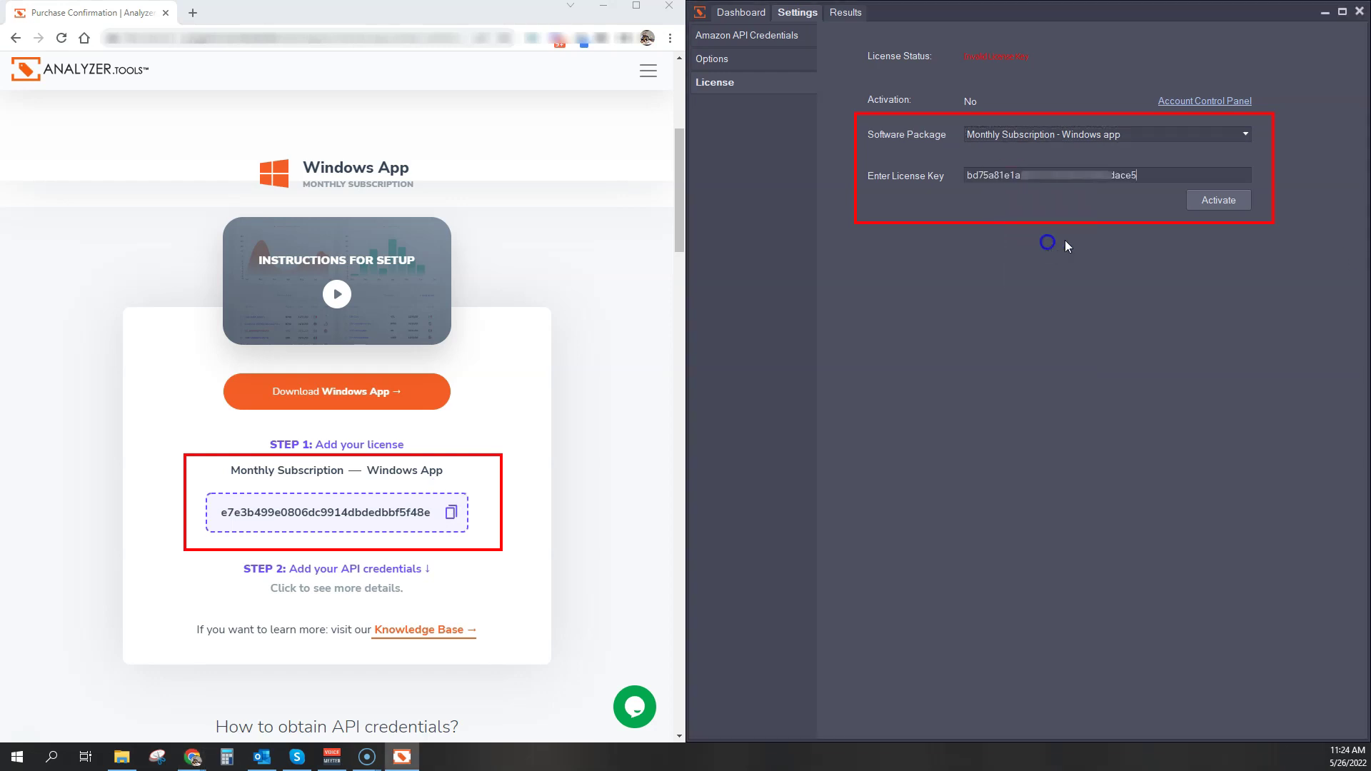
# Activate the entered Analyzer.Tools license key.
pyautogui.click(1220, 200)
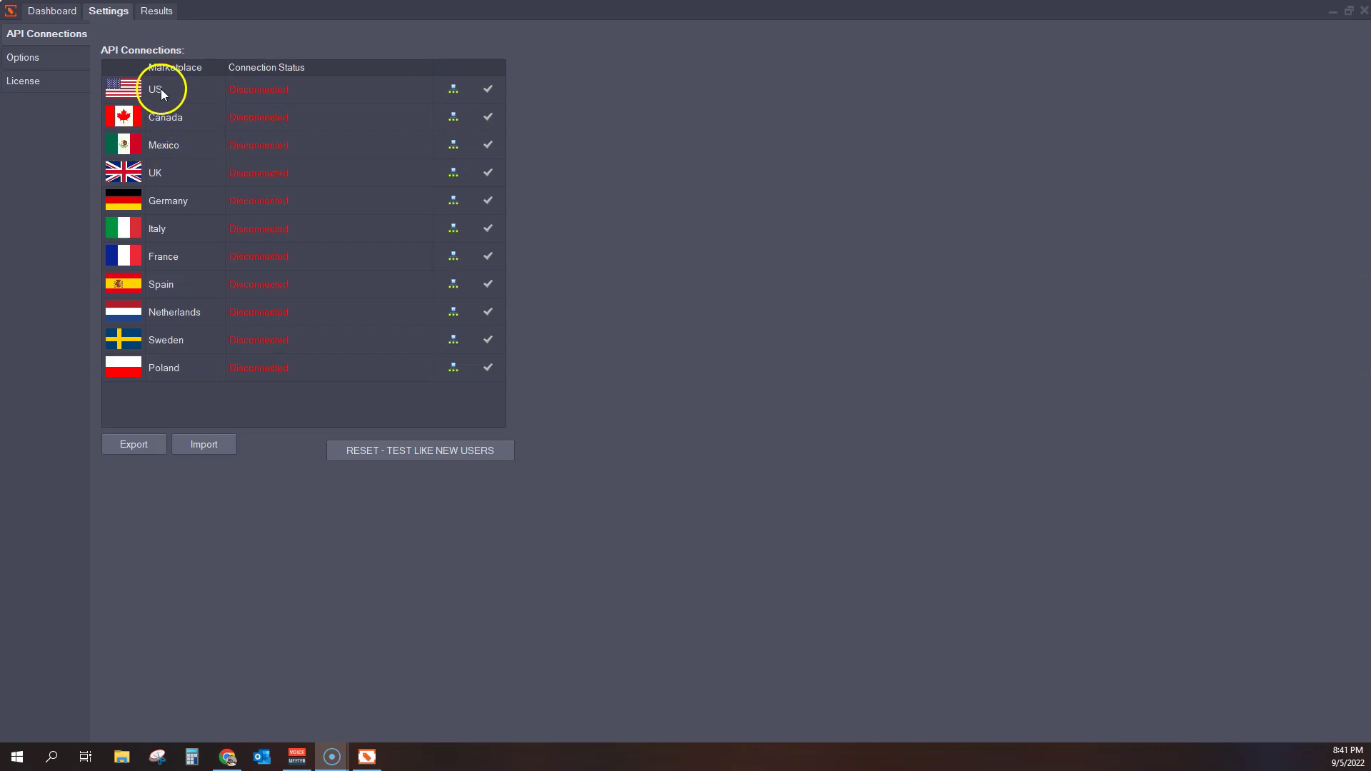
# Sign in to Amazon Seller Central for the US row using the saved email and password.
pyautogui.click(453, 90)
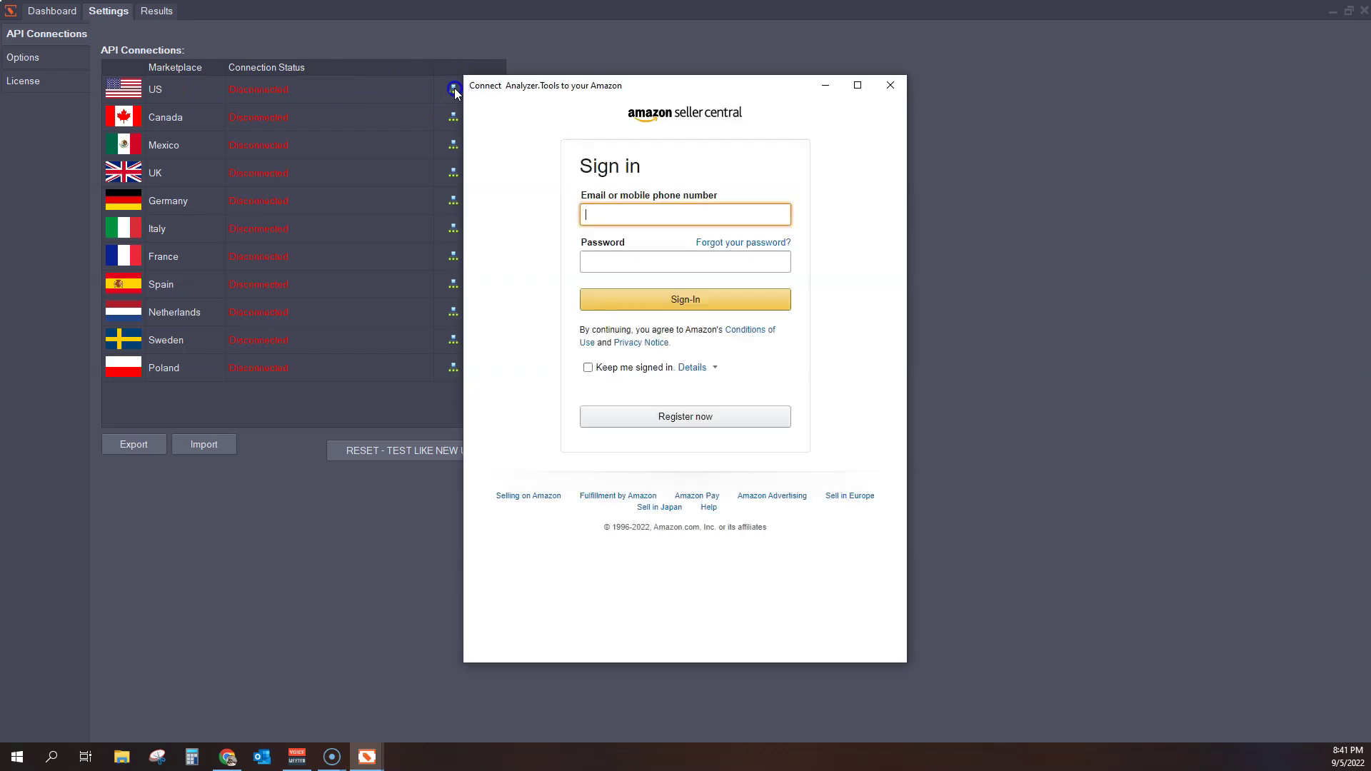
pyautogui.click(635, 214)
pyautogui.write('al')
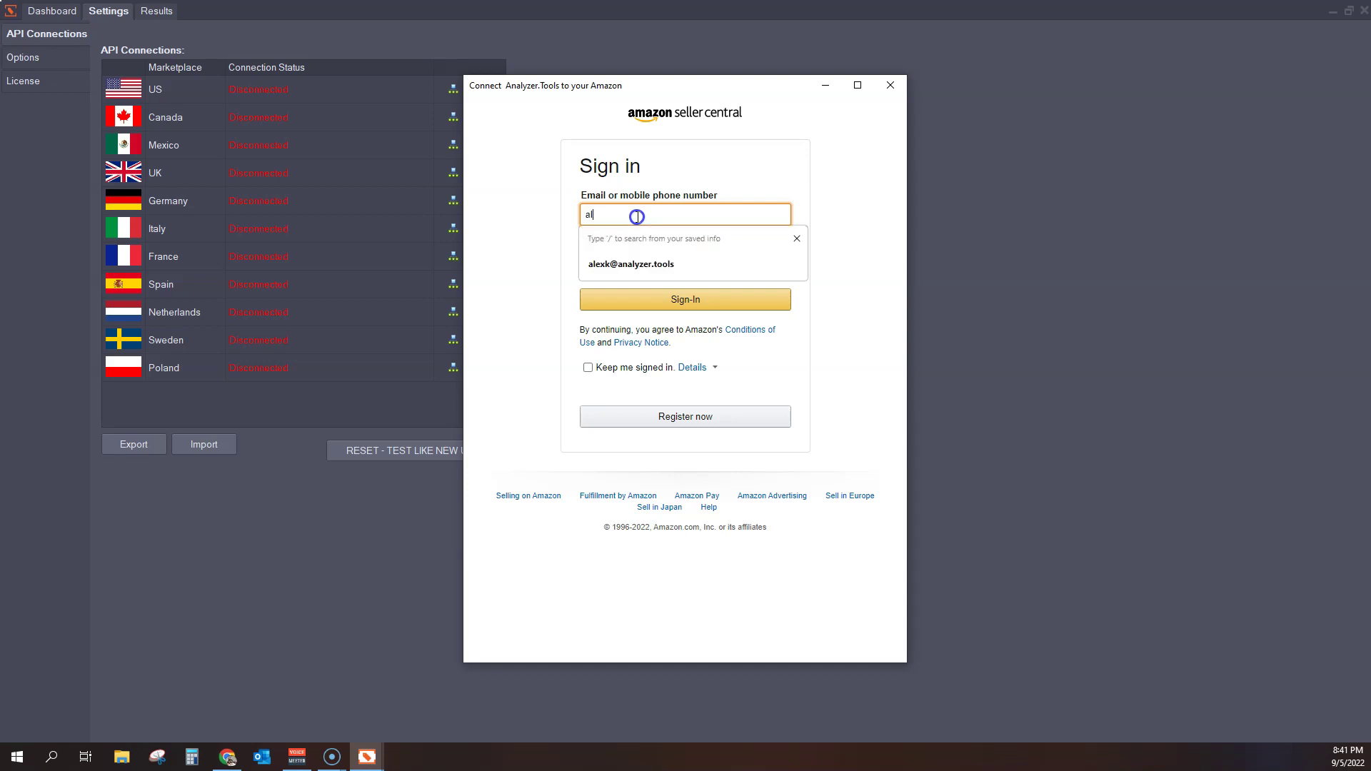
pyautogui.write('exk')
pyautogui.press('Down')
pyautogui.press('Return')
pyautogui.press('Tab')
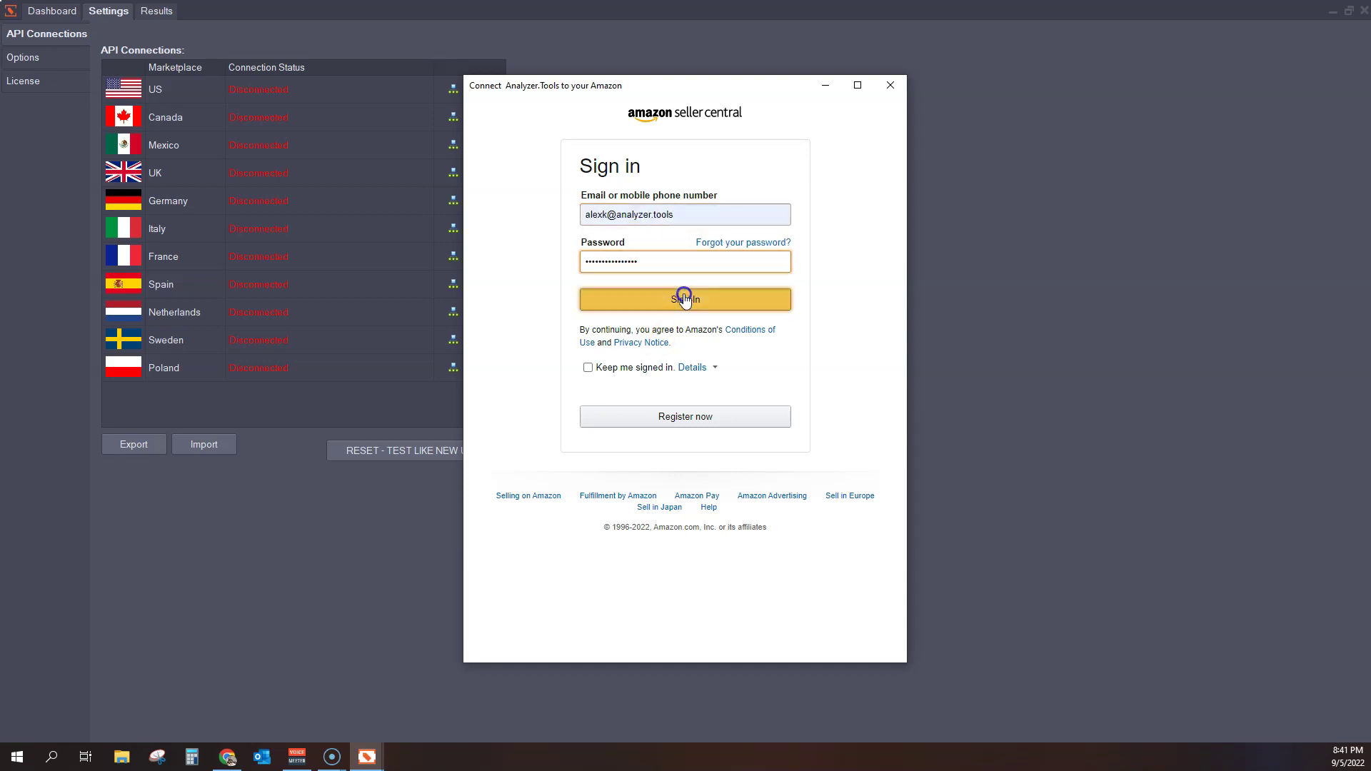
pyautogui.click(686, 299)
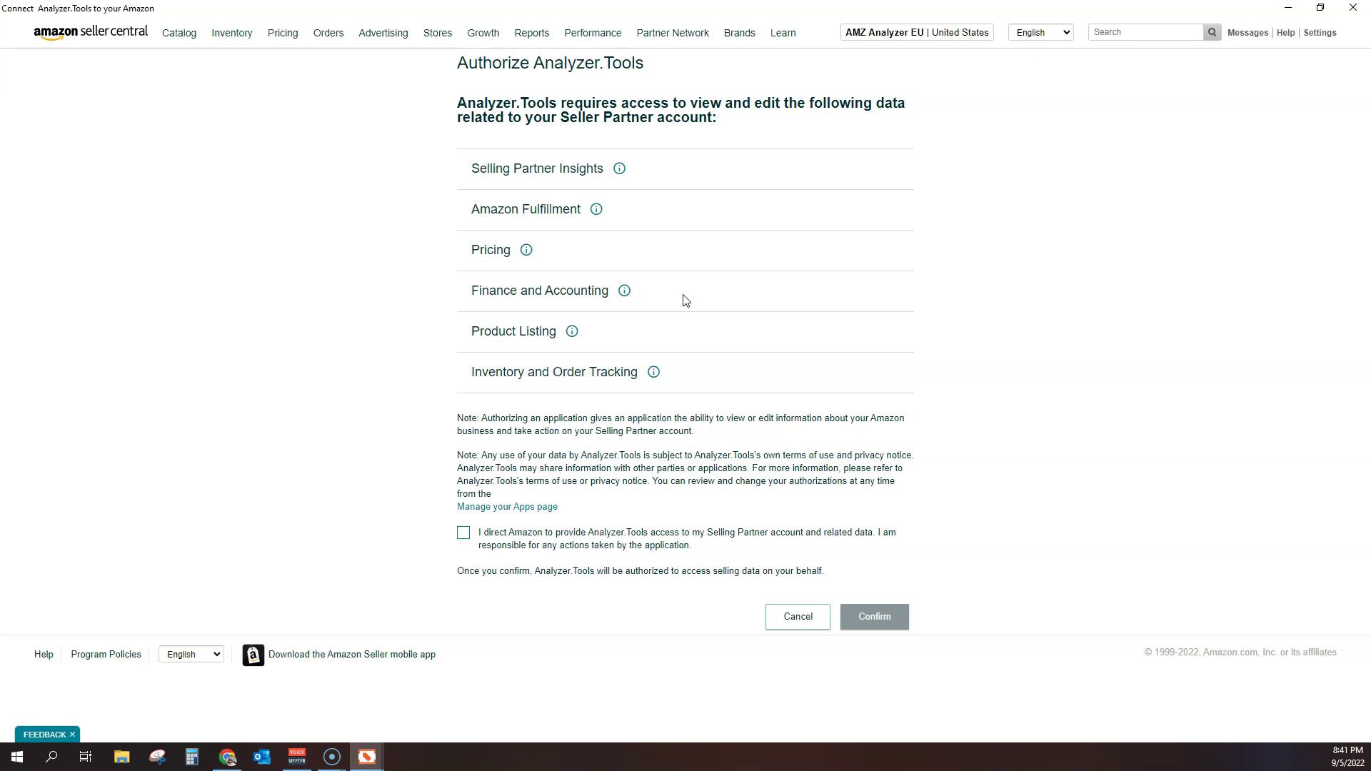
# Consent to US account access, copy the connection to Canada and Mexico, then begin the UK connection.
pyautogui.click(463, 533)
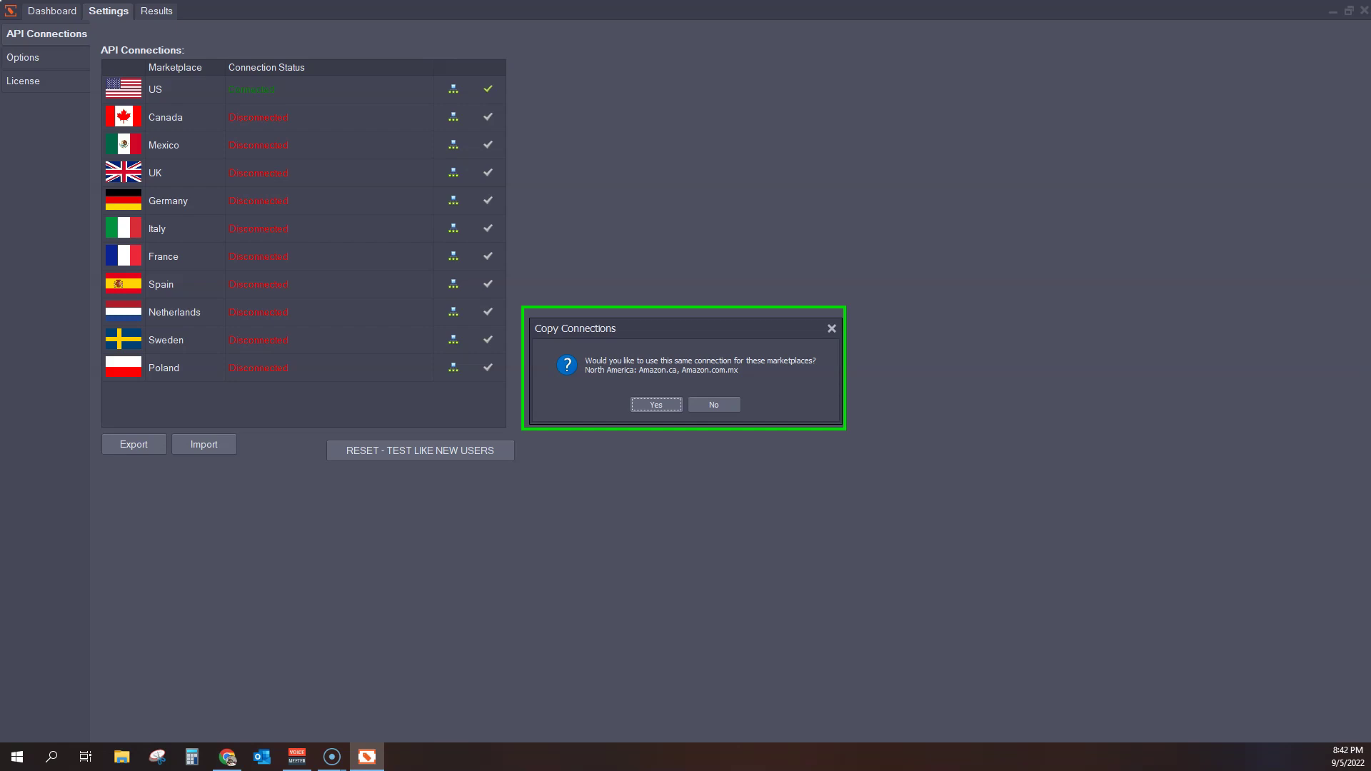
pyautogui.click(650, 405)
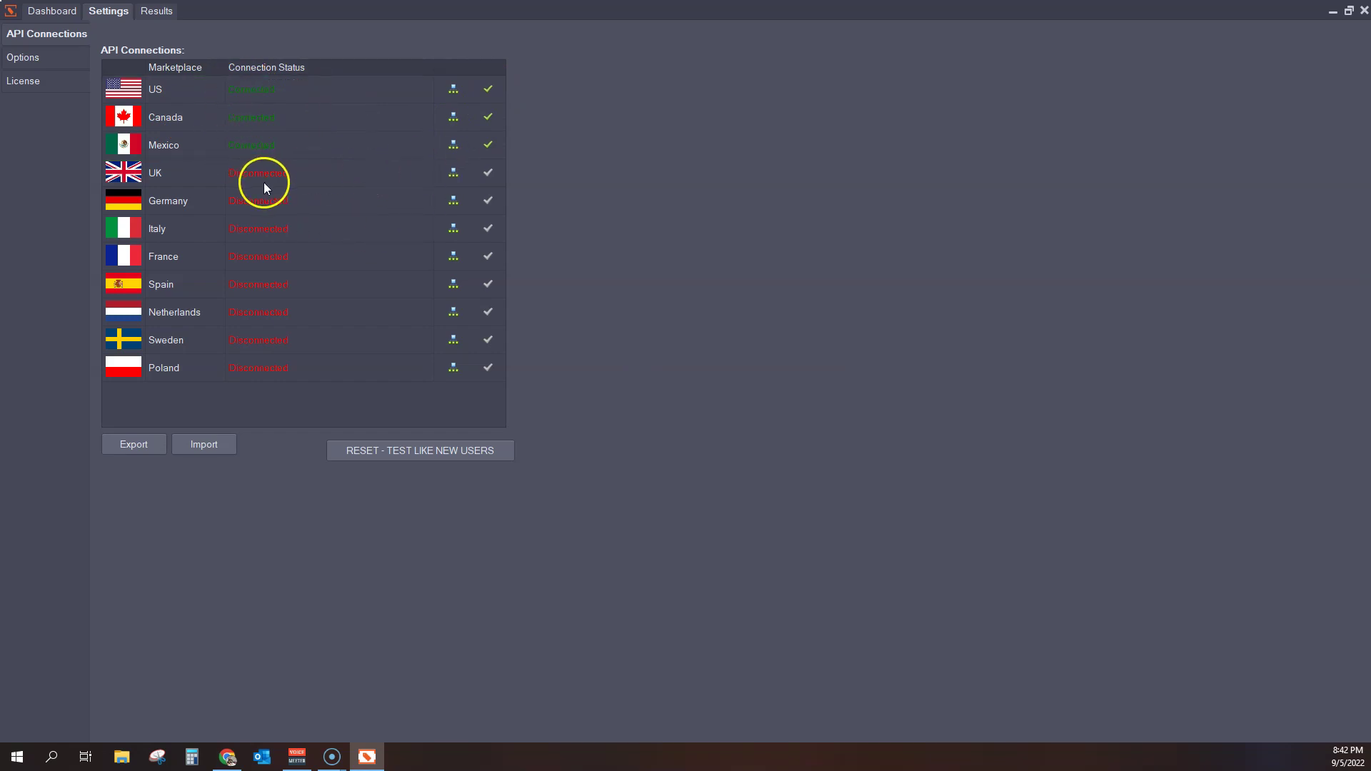
pyautogui.click(453, 174)
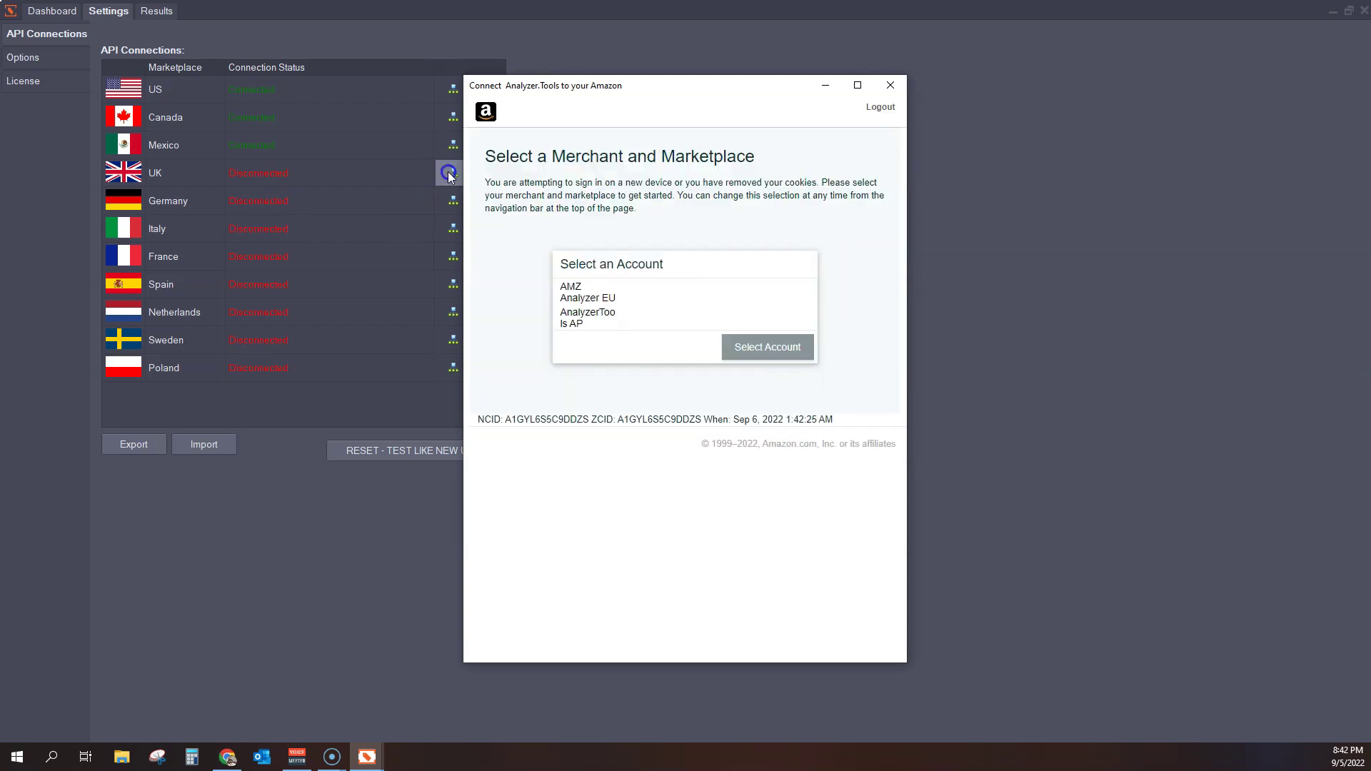
# Authorize the UK under the AMZ Analyzer EU account with United Kingdom selected, consenting and confirming.
pyautogui.click(600, 299)
pyautogui.moveTo(758, 321); pyautogui.dragTo(762, 362)
pyautogui.click(722, 396)
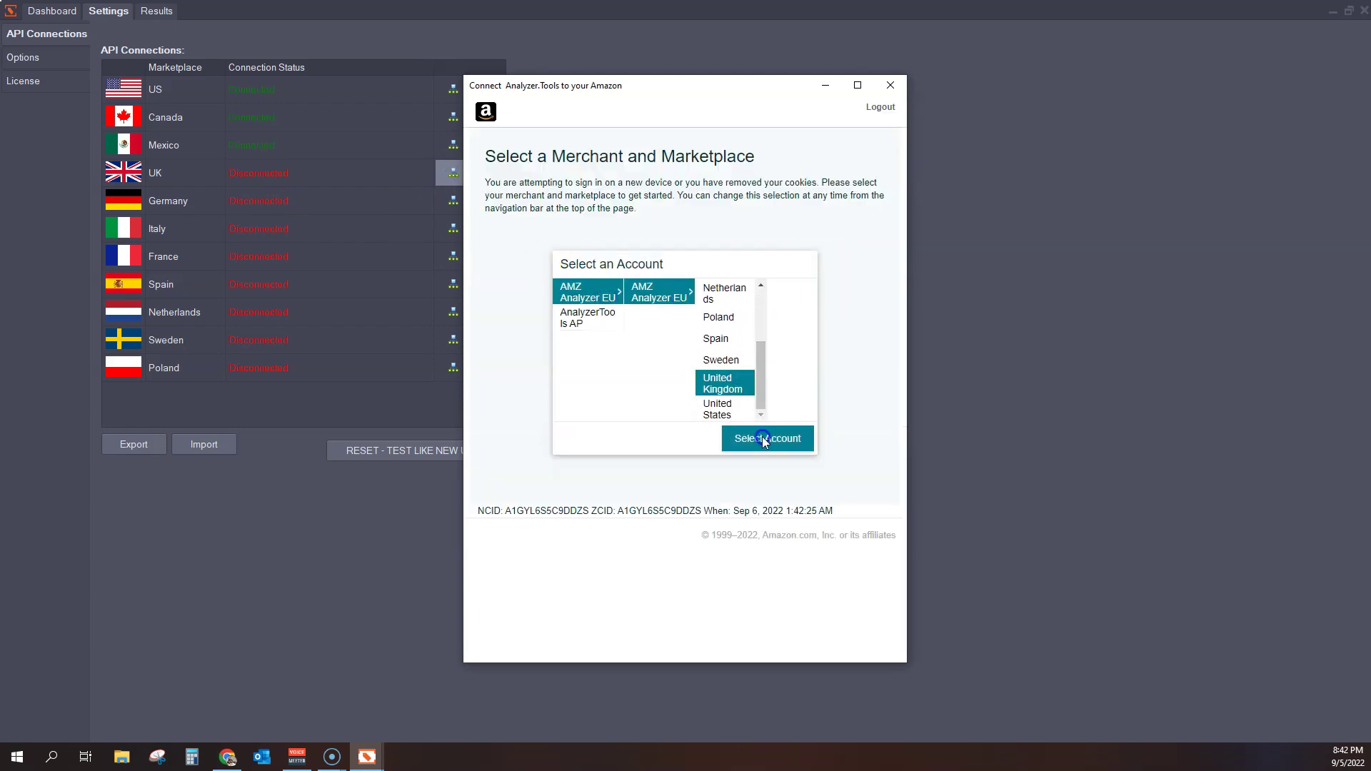
pyautogui.click(768, 437)
pyautogui.click(458, 534)
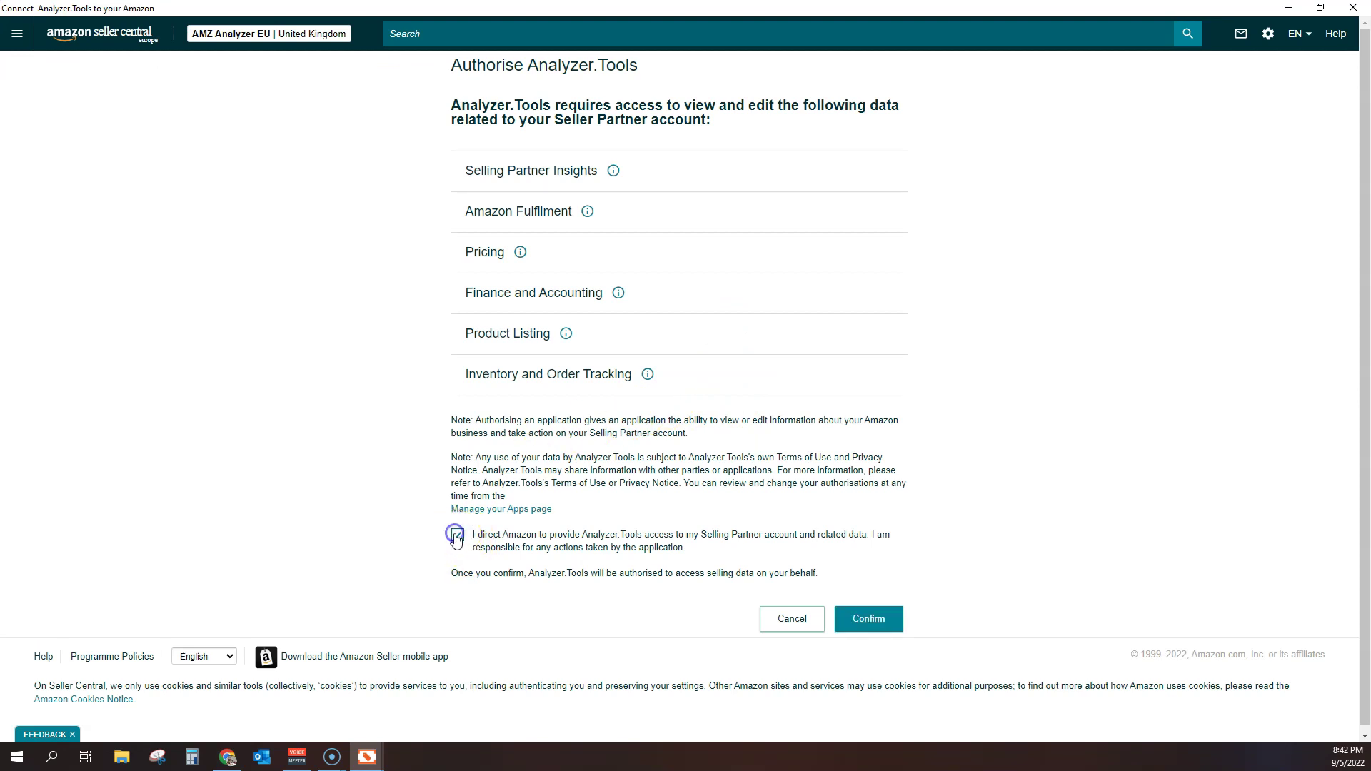
pyautogui.click(873, 619)
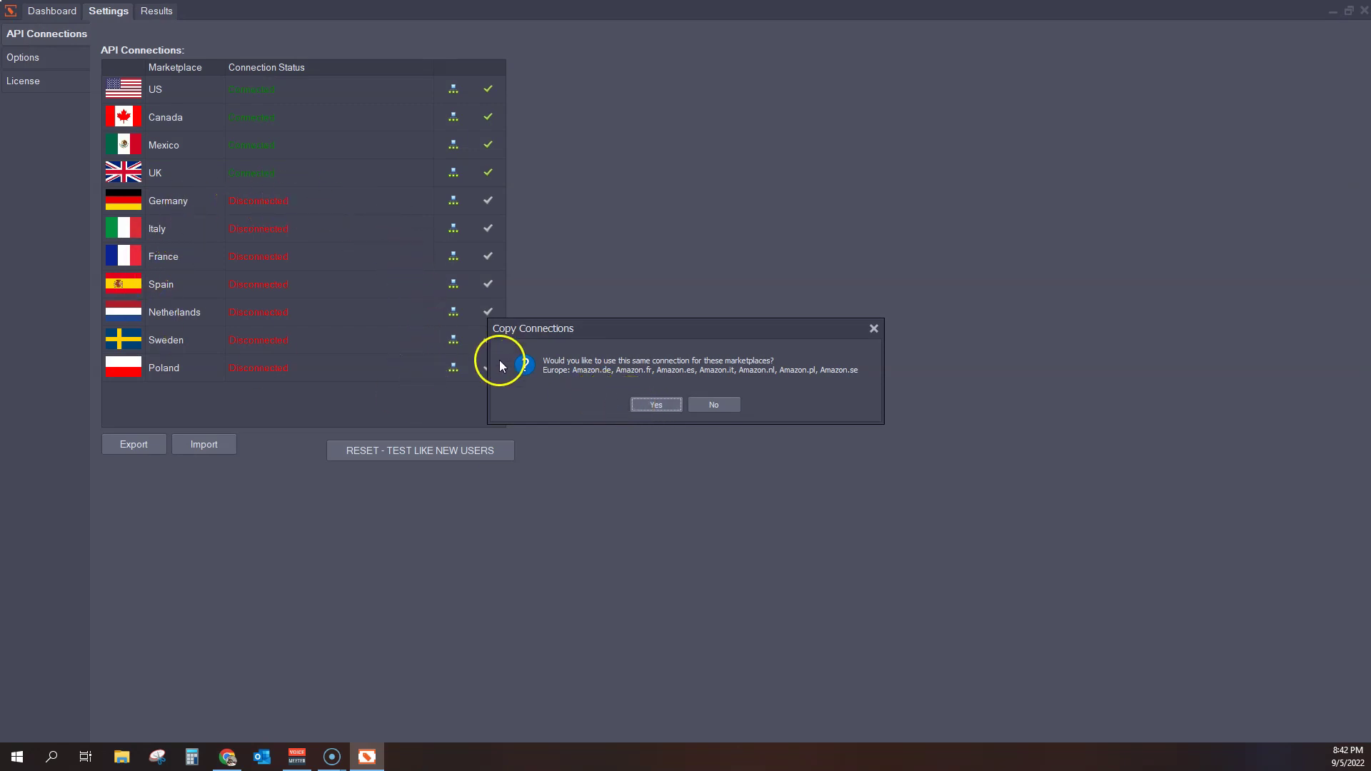
# Copy the UK connection to Germany, Italy, France, Spain, Netherlands, Sweden and Poland.
pyautogui.click(646, 403)
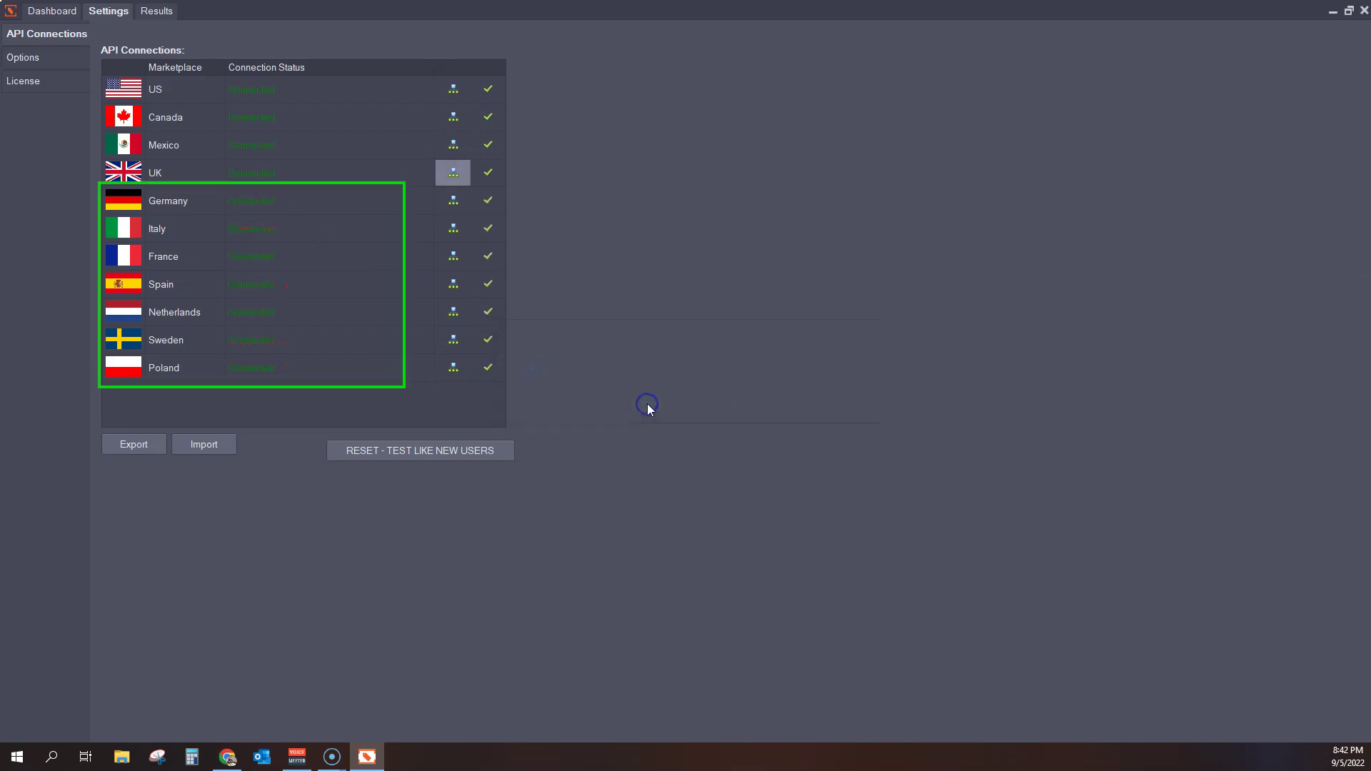